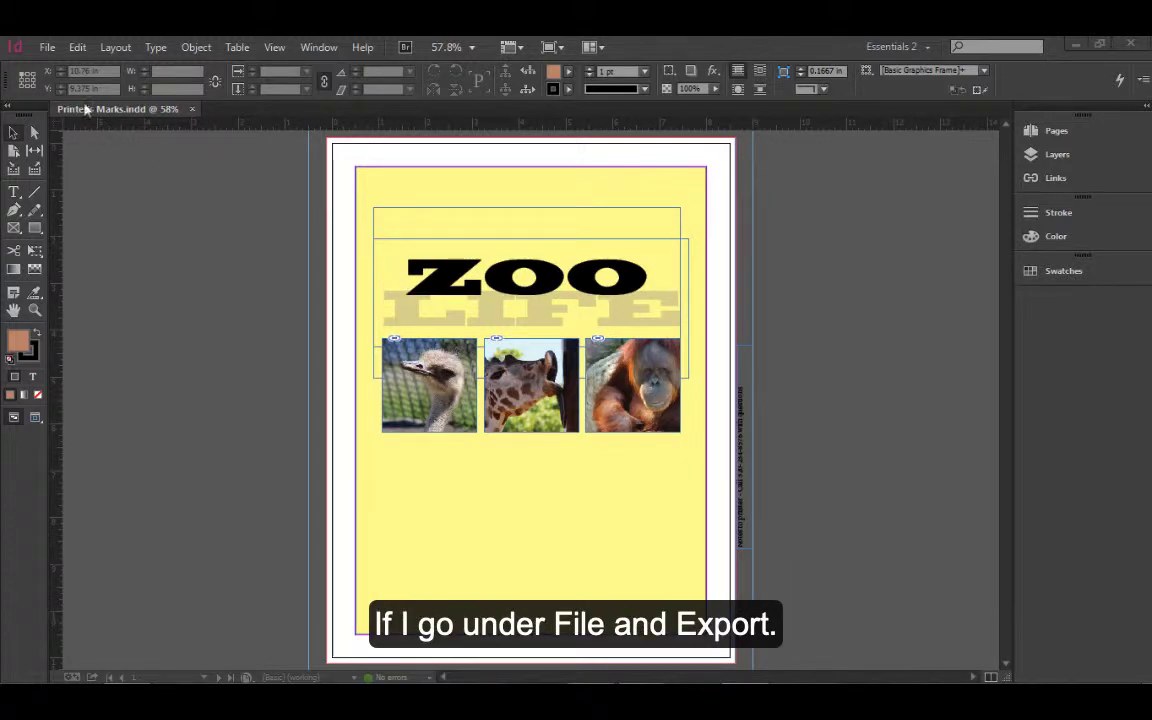
# Start exporting the document as Adobe PDF (Print), replacing the existing Printer's Marks.pdf
pyautogui.click(46, 47)
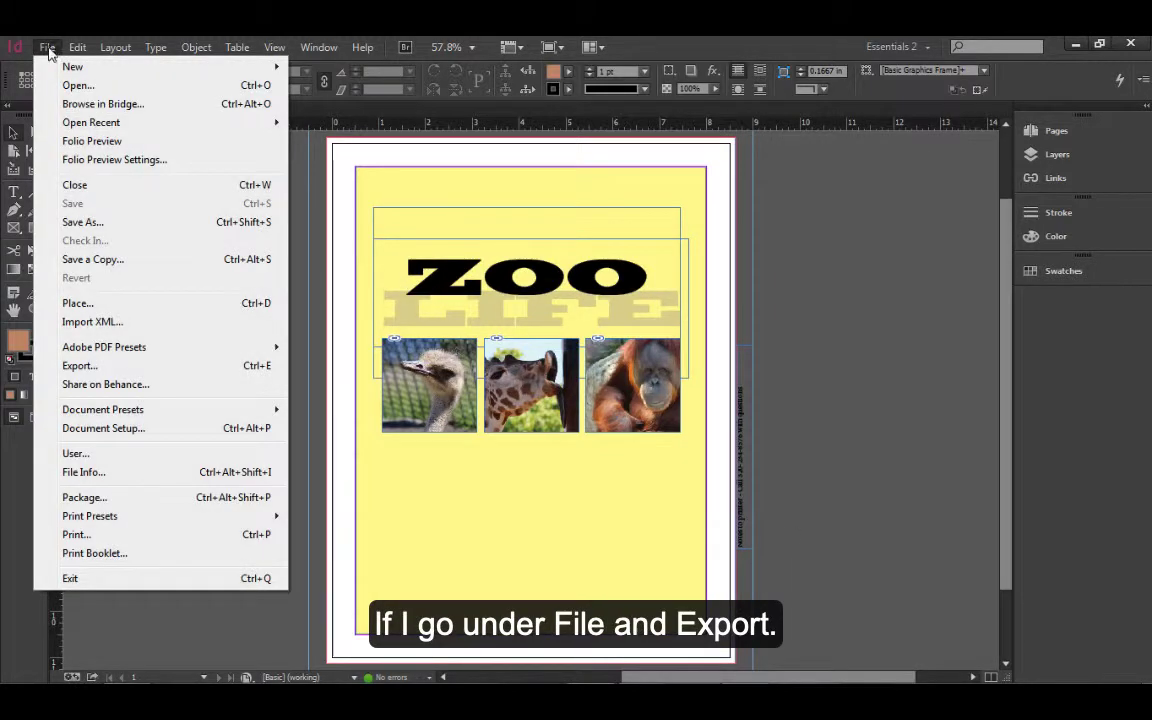
pyautogui.click(112, 366)
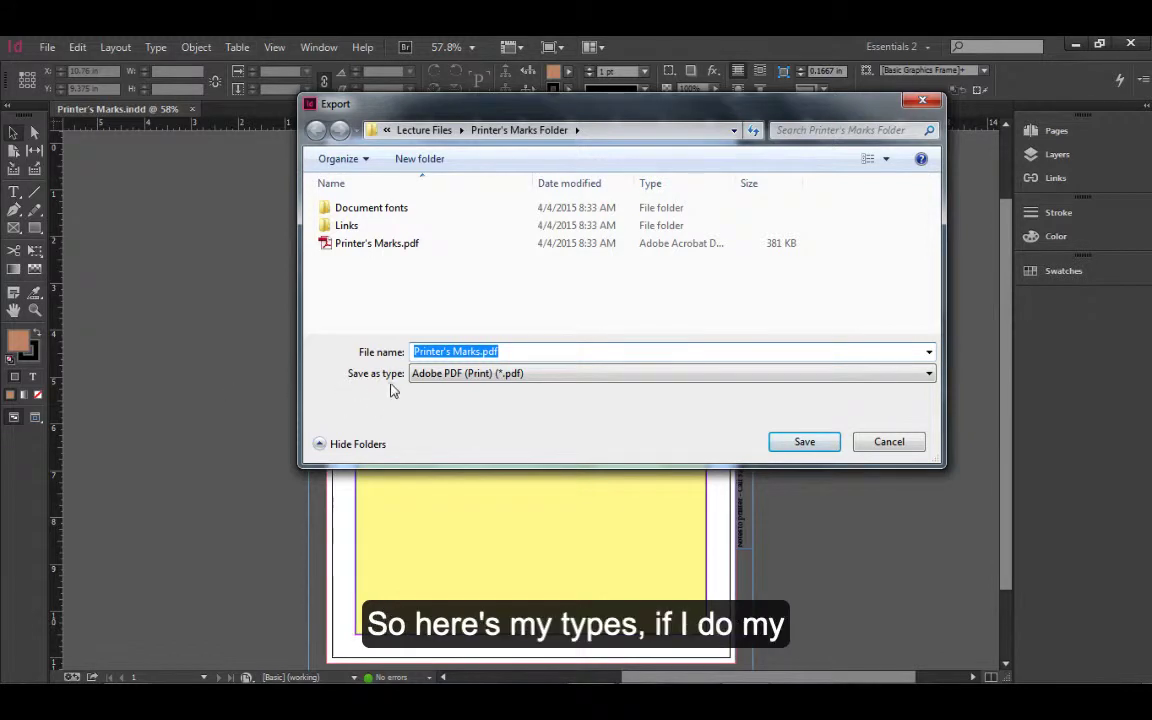
pyautogui.click(930, 375)
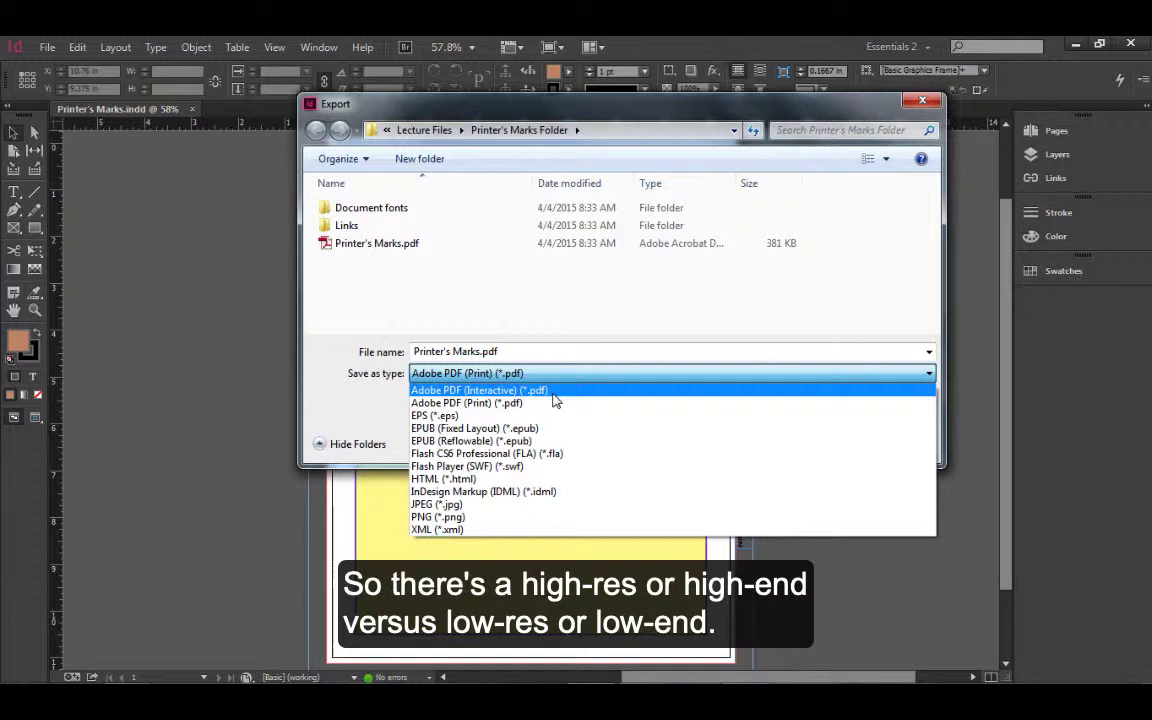
pyautogui.click(549, 404)
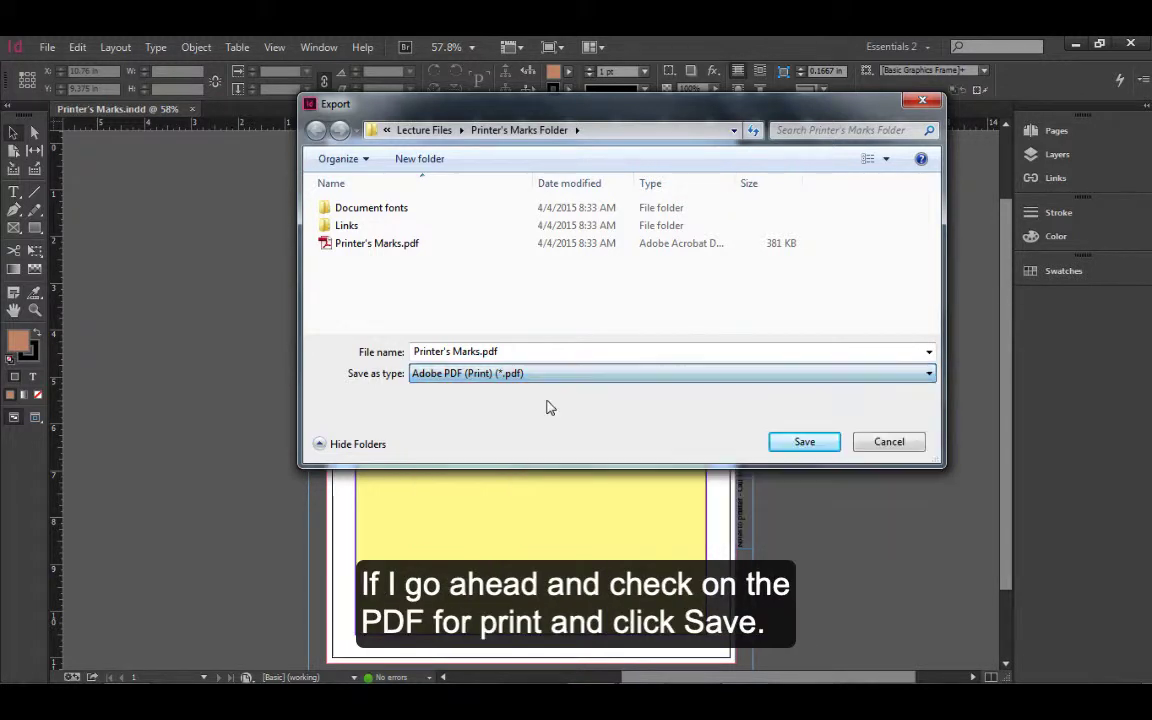
pyautogui.click(805, 442)
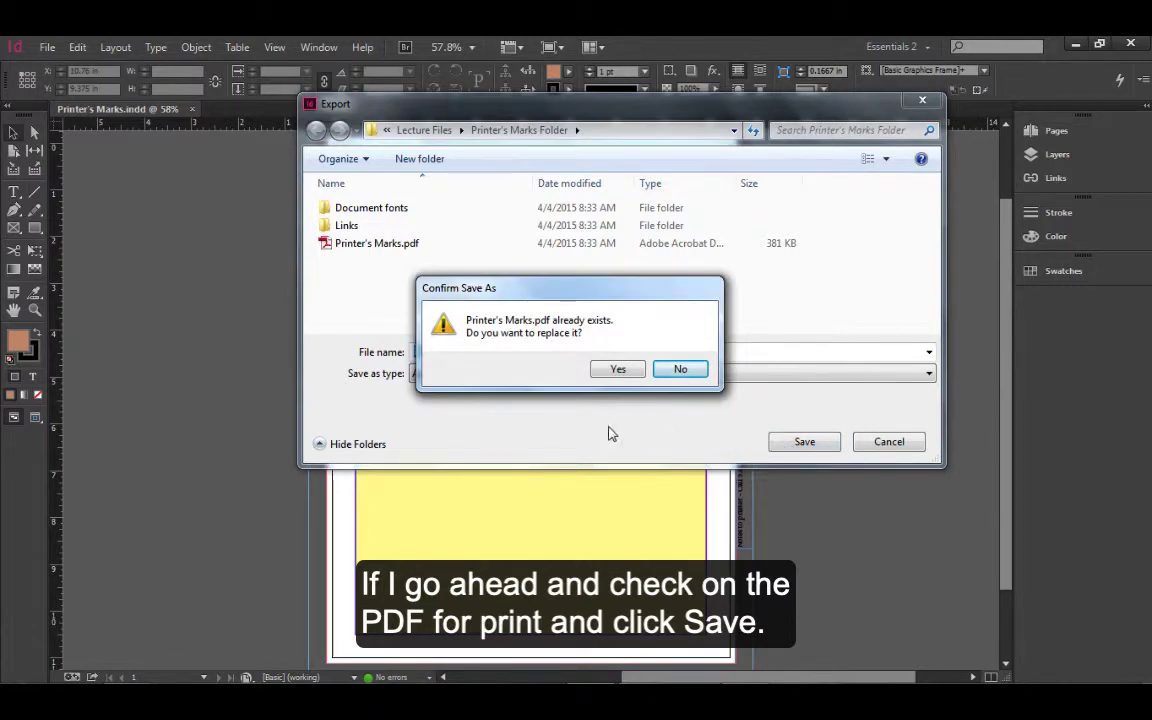
pyautogui.click(617, 370)
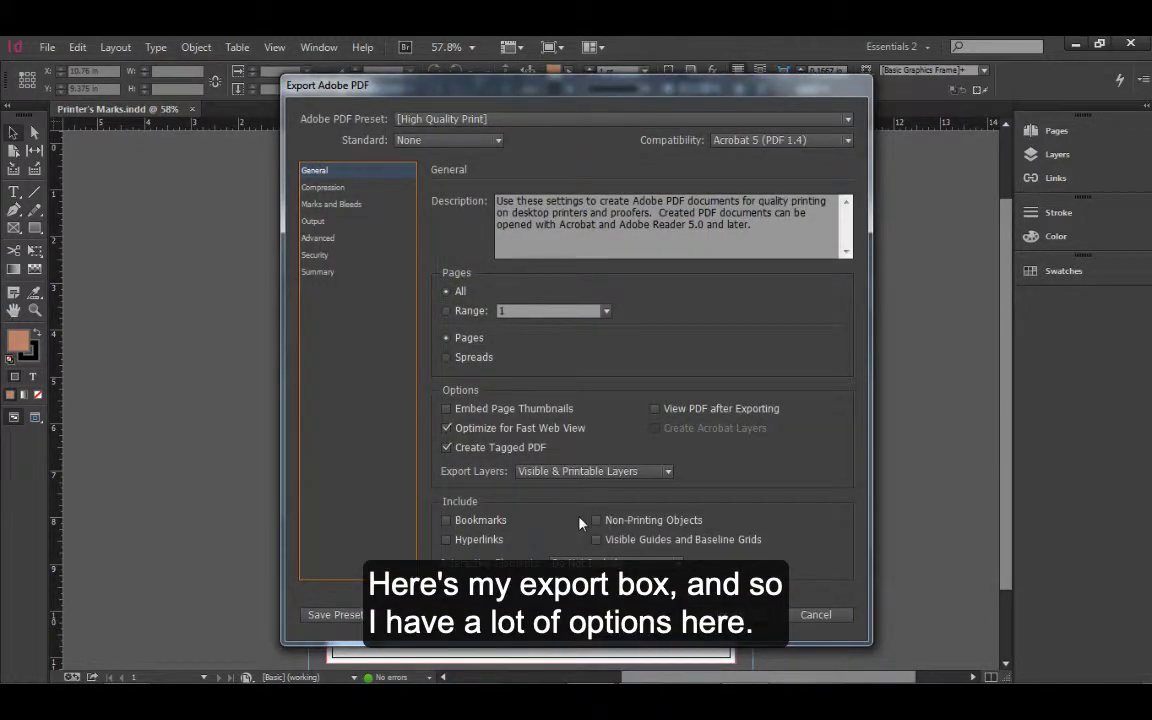
# Check the marks and bleeds options, and set the color image compression to None for the PDF export
pyautogui.click(324, 205)
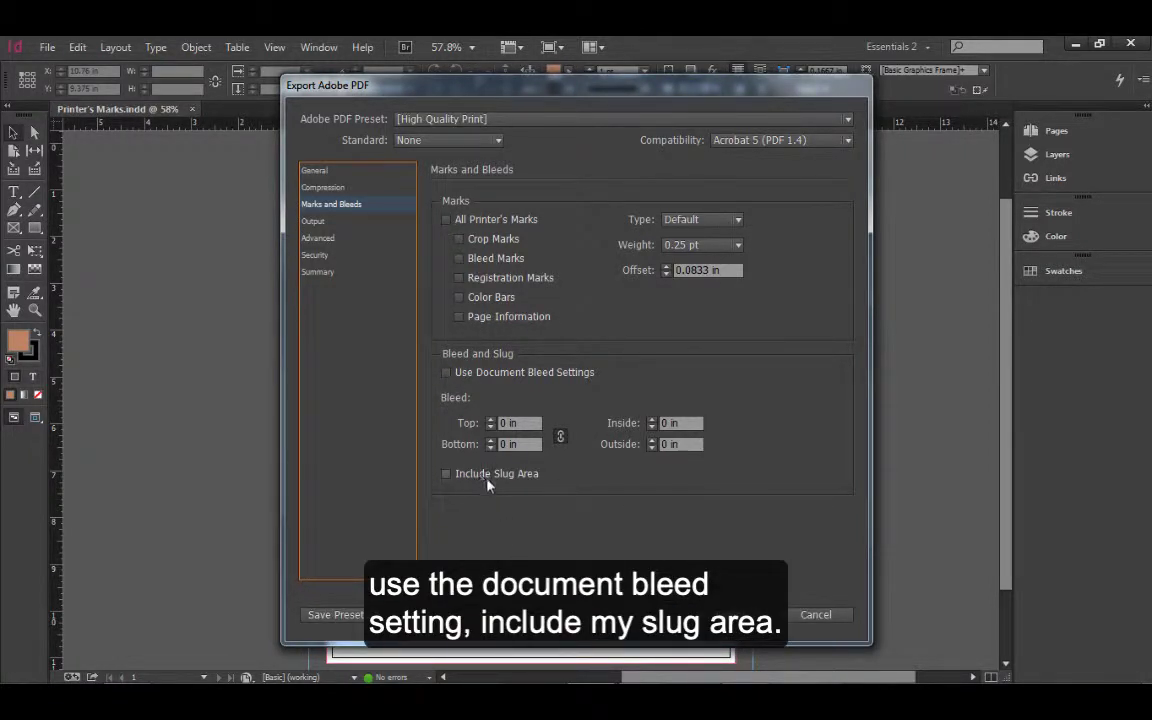
pyautogui.click(330, 188)
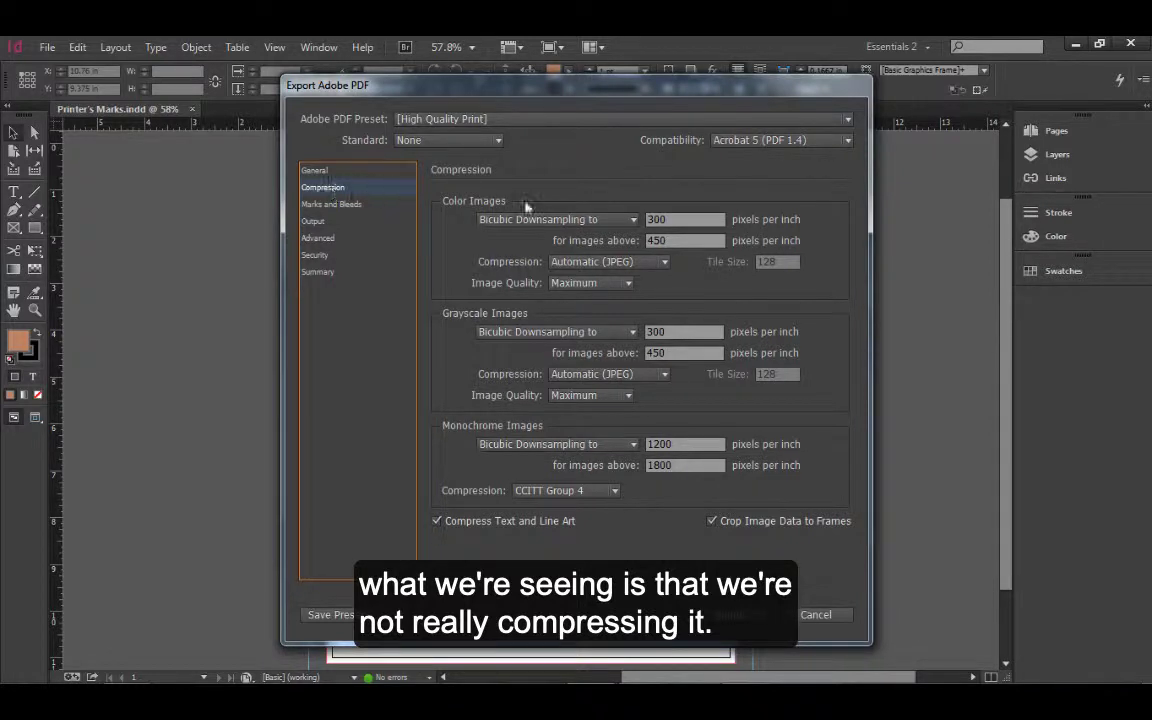
pyautogui.click(661, 262)
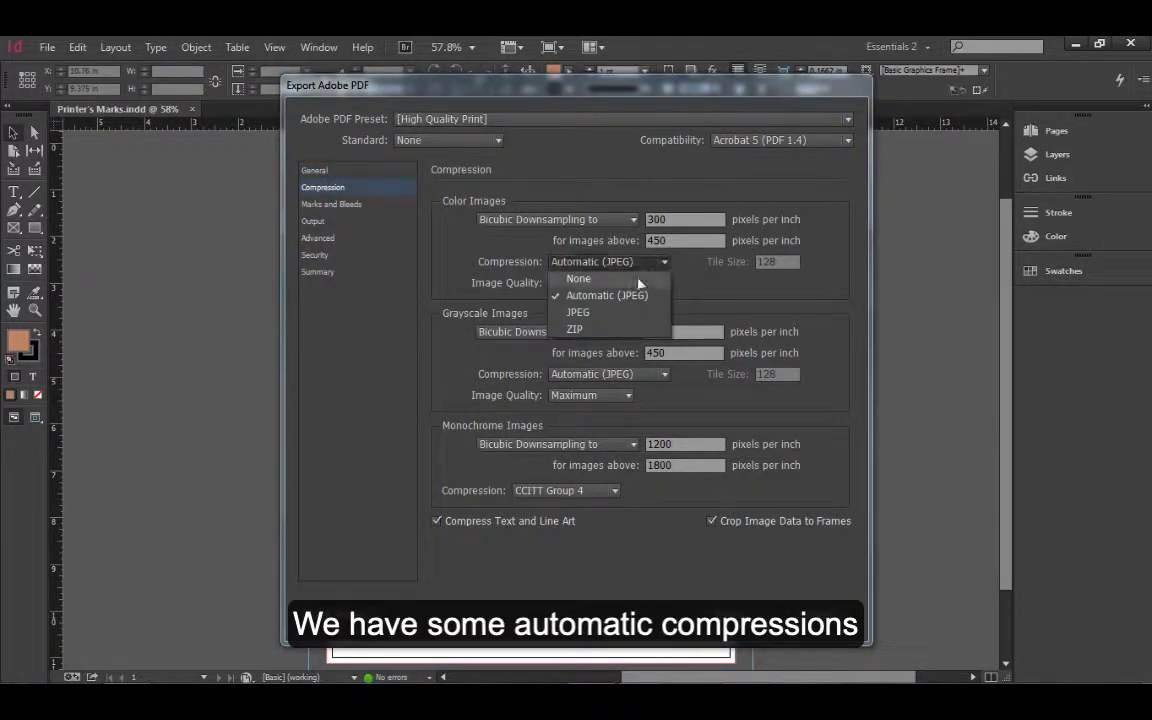
pyautogui.click(578, 278)
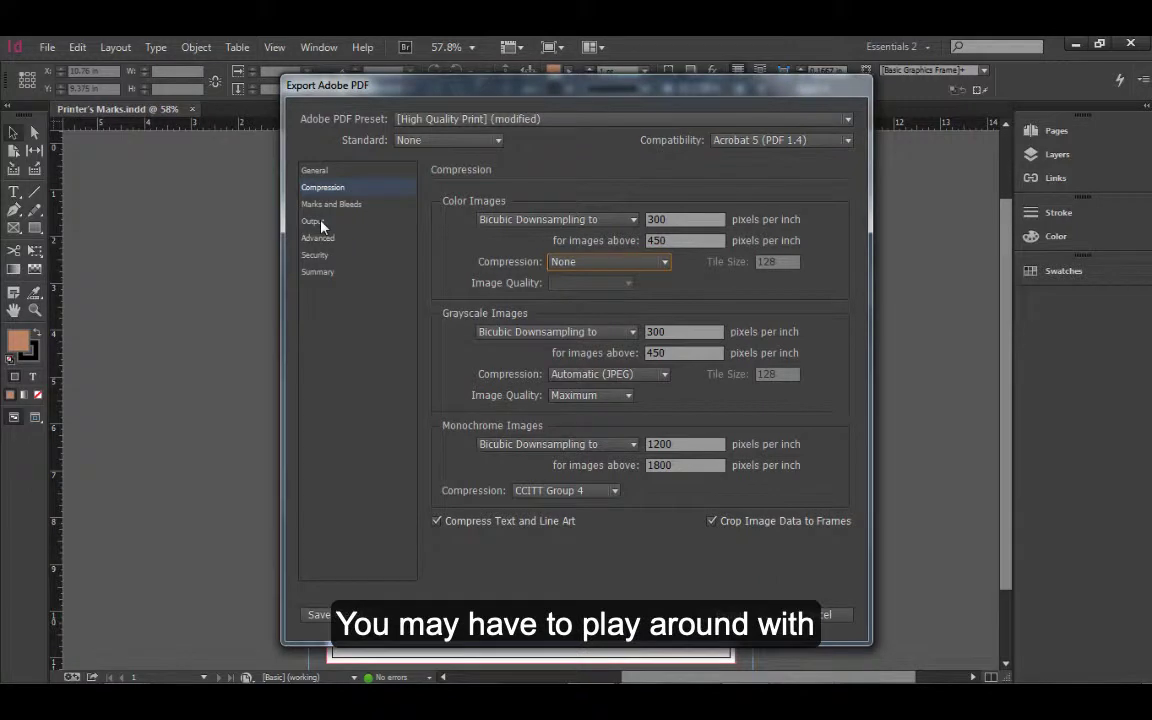
# Review the general, output, advanced, security and summary settings, keep No Color Conversion, and export the PDF
pyautogui.click(326, 172)
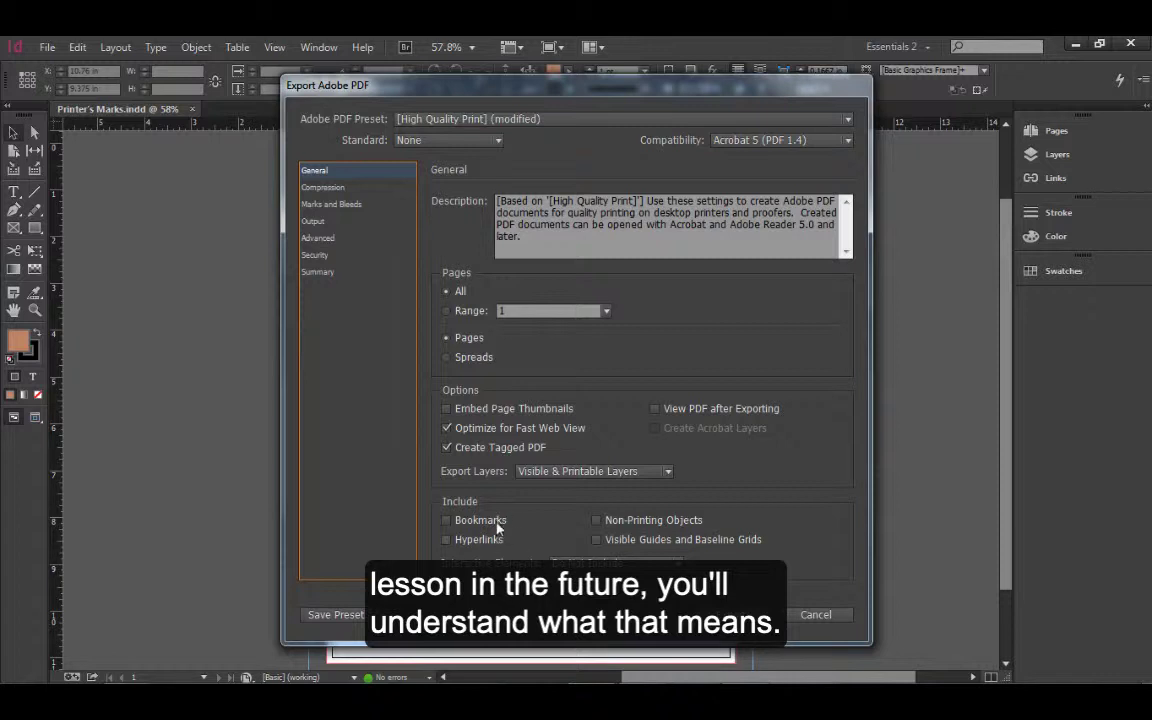
pyautogui.click(314, 222)
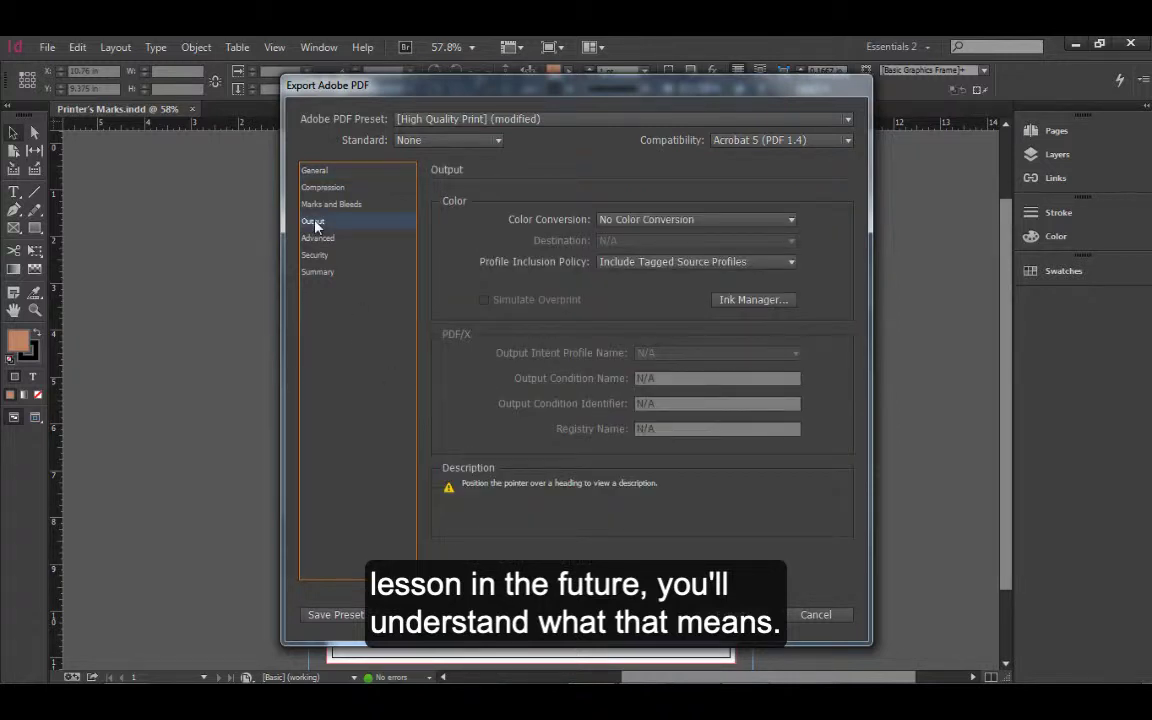
pyautogui.click(734, 221)
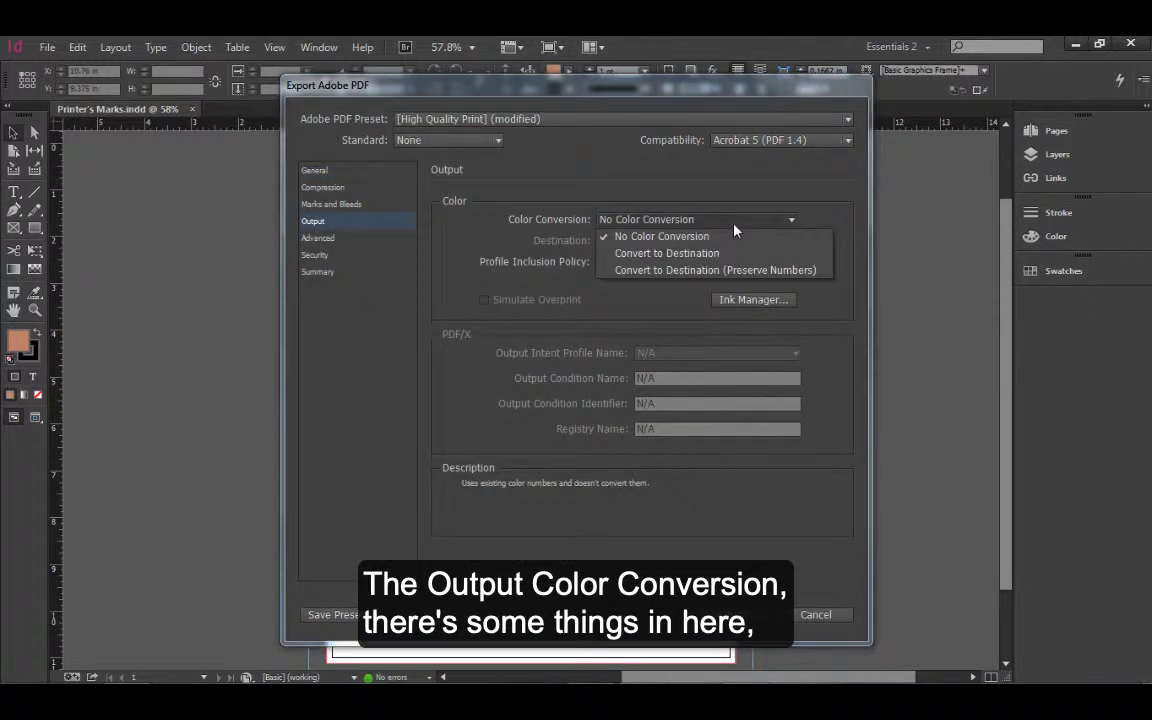
pyautogui.click(661, 236)
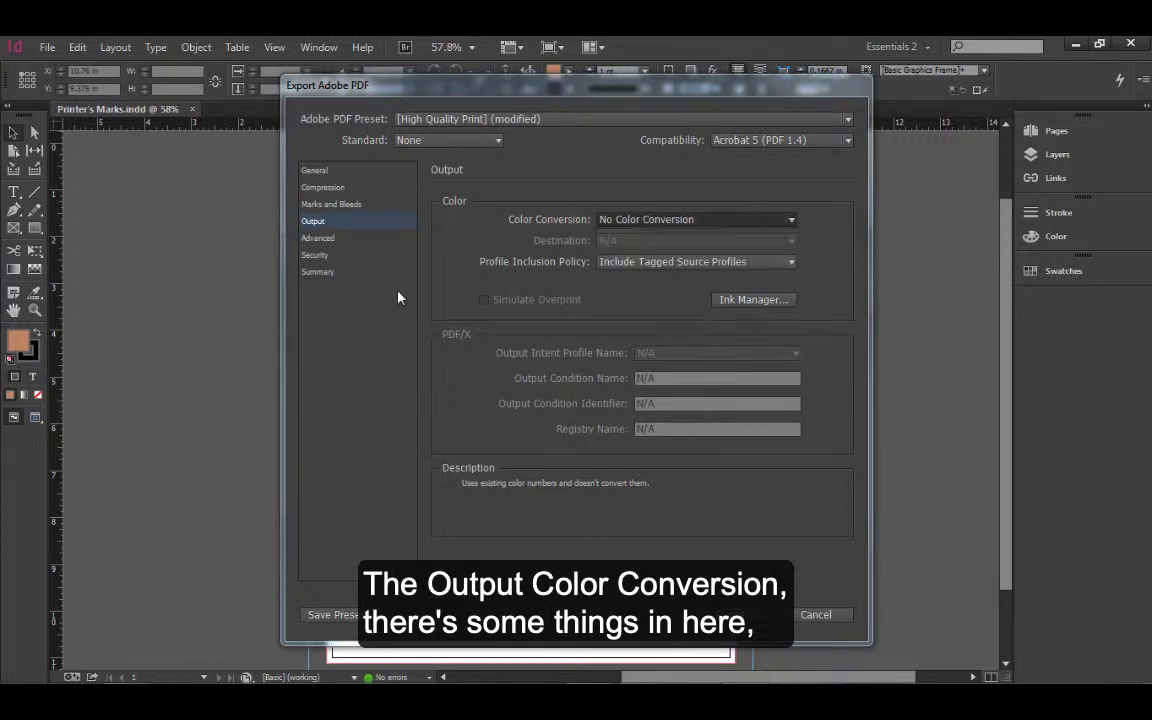
pyautogui.click(318, 240)
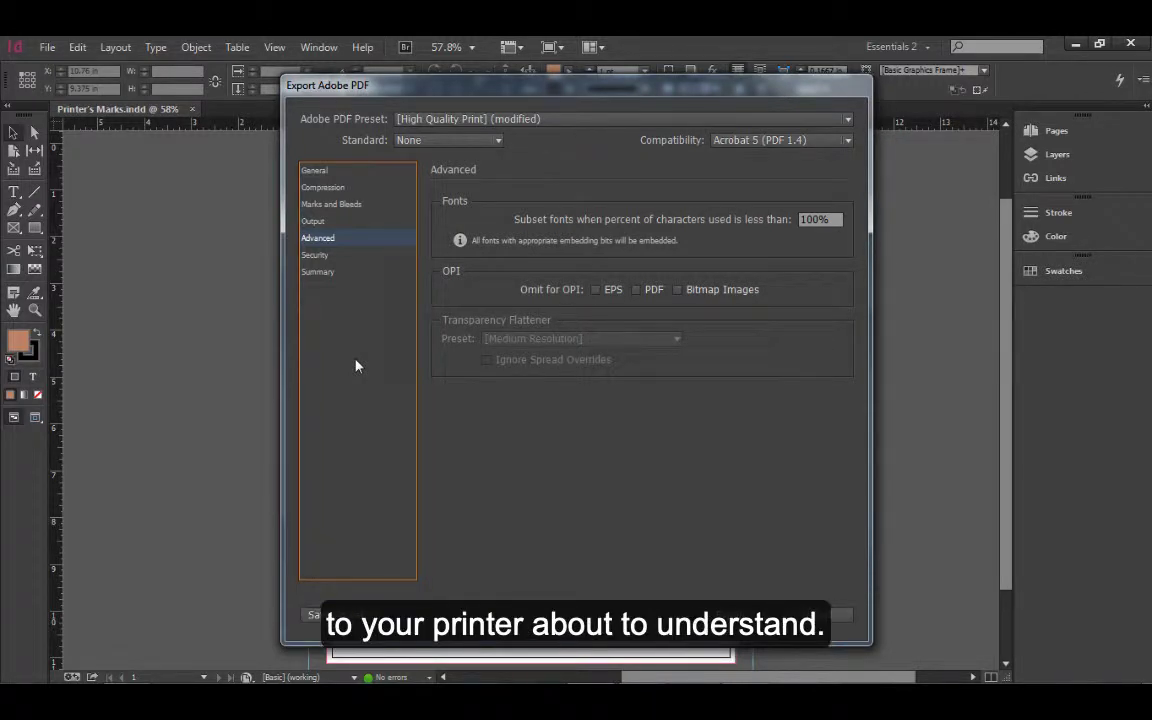
pyautogui.click(312, 256)
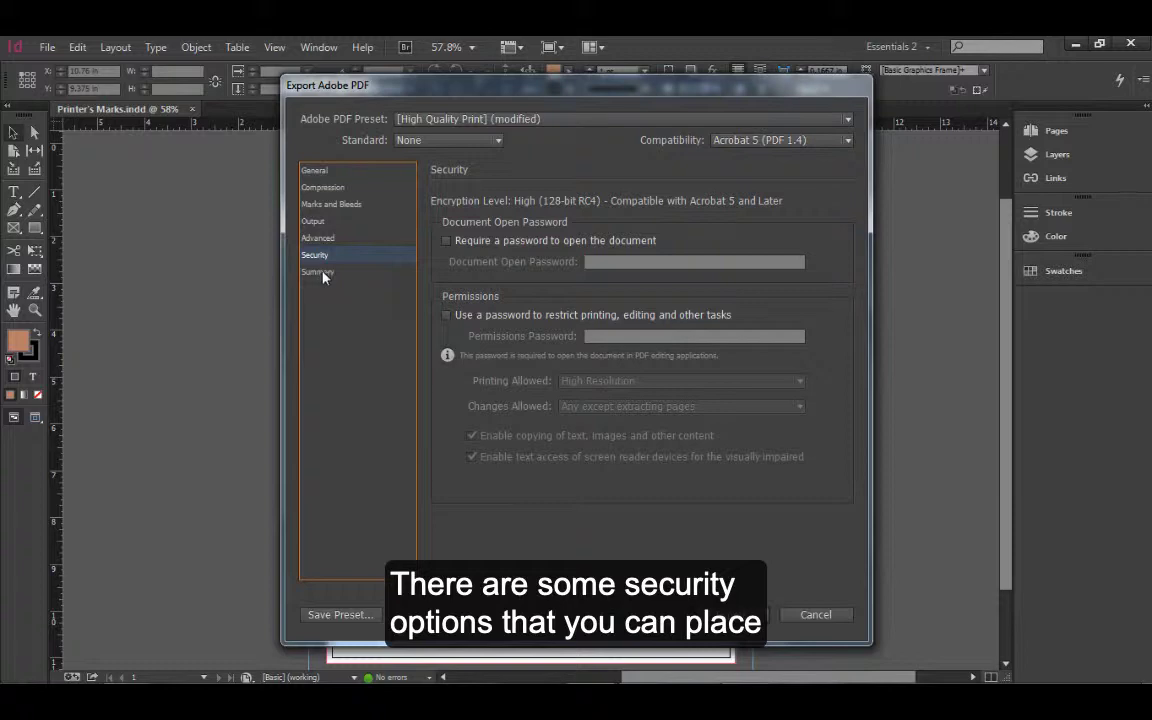
pyautogui.click(318, 272)
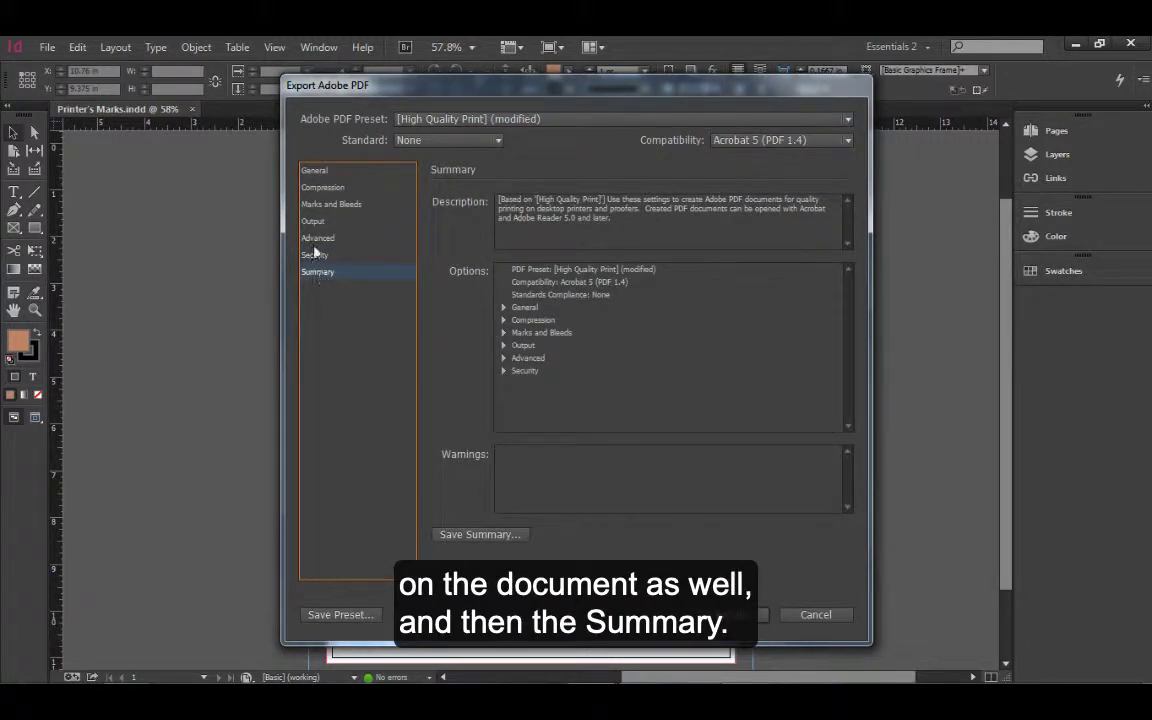
pyautogui.click(760, 614)
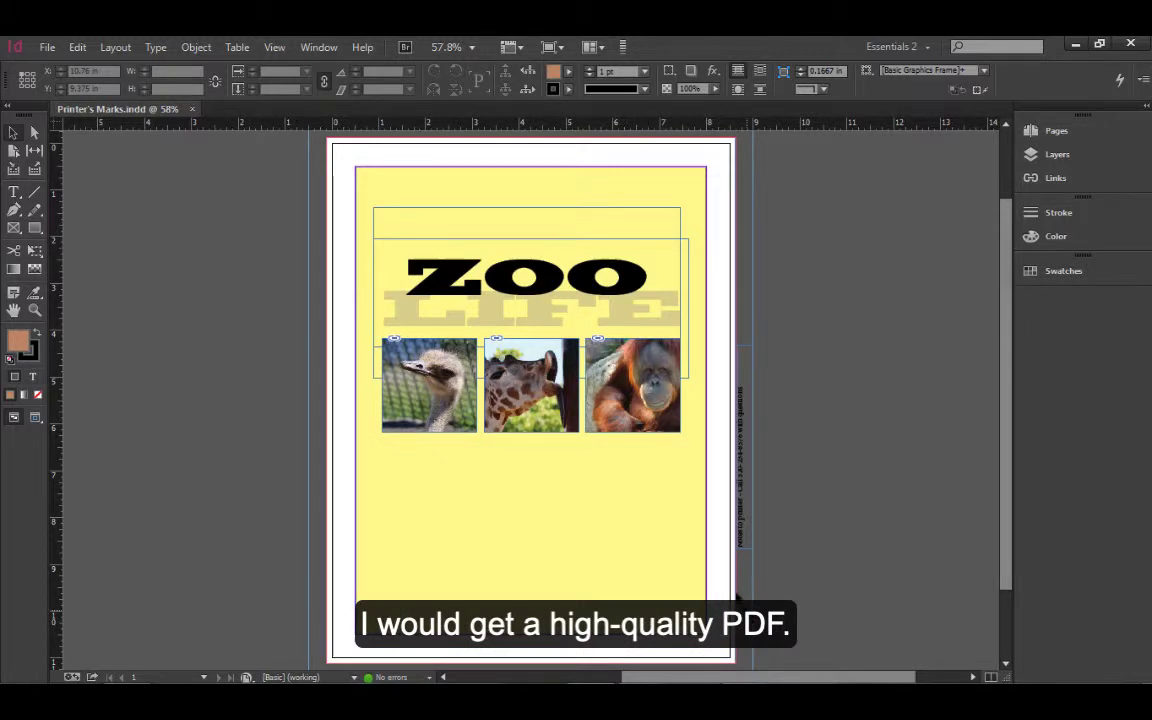
# Start another export as Adobe PDF (Interactive) and decline replacing the existing Printer's Marks.pdf
pyautogui.click(48, 48)
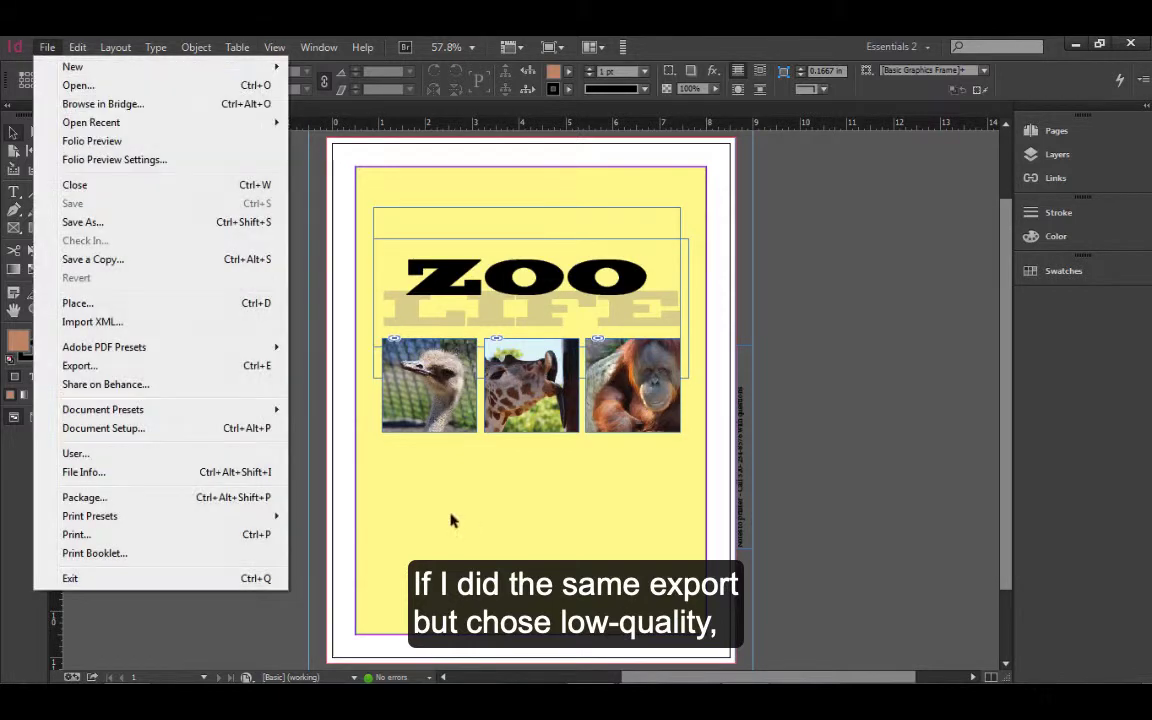
pyautogui.click(134, 370)
pyautogui.click(480, 373)
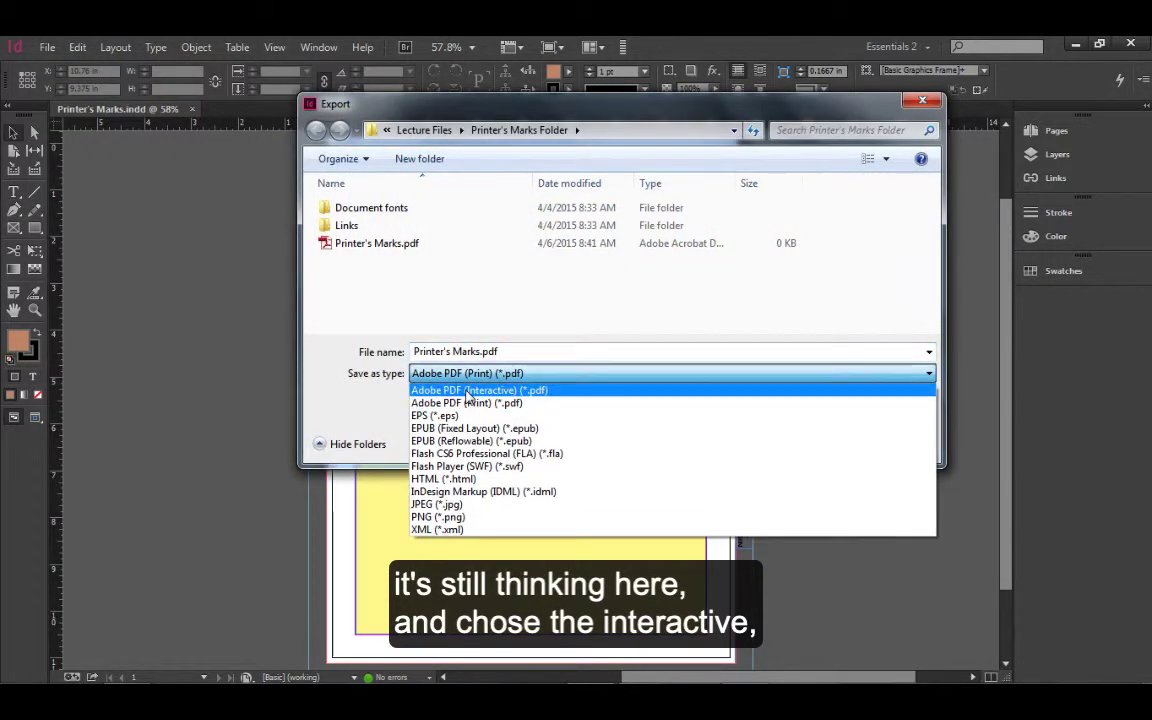
pyautogui.click(470, 386)
pyautogui.click(805, 444)
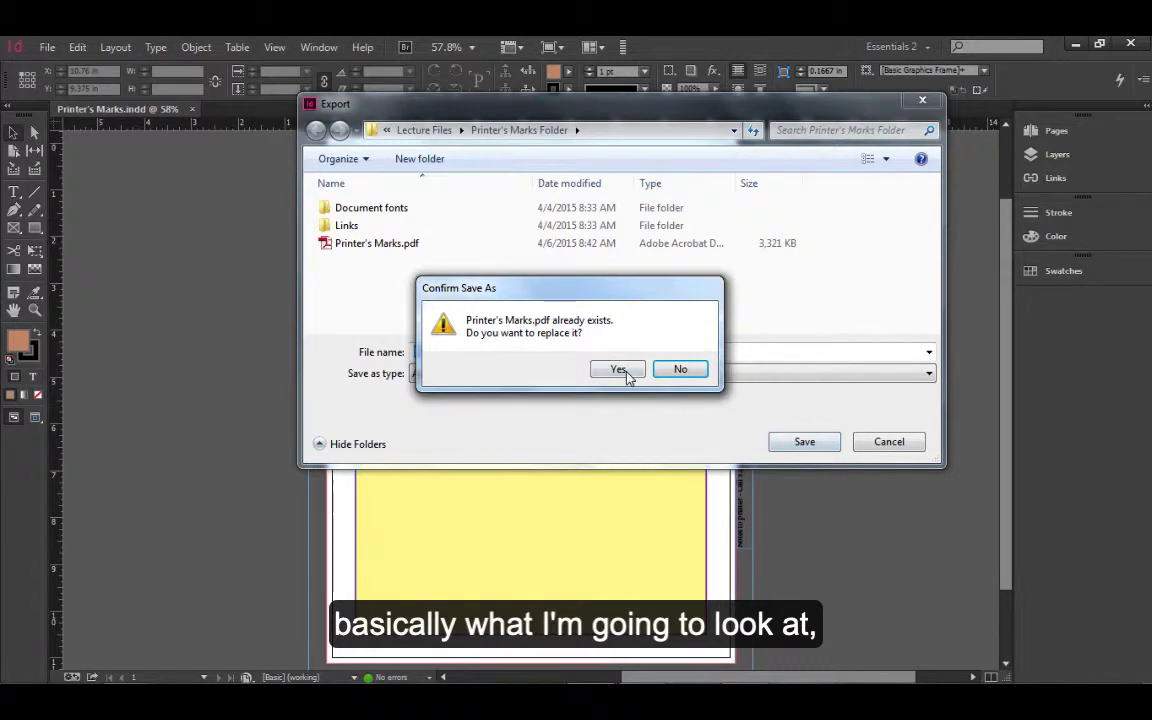
pyautogui.click(678, 369)
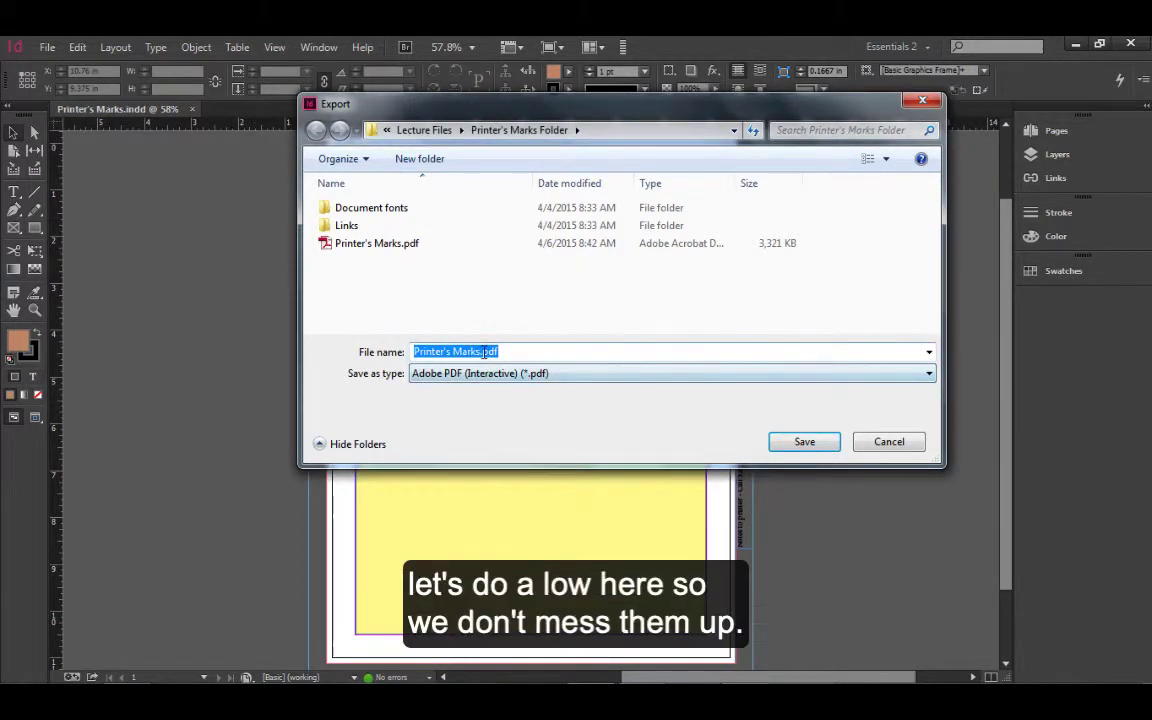
# Name the export Printer's Marks_low.pdf, examine the interactive PDF image handling options, and cancel the export
pyautogui.click(484, 352)
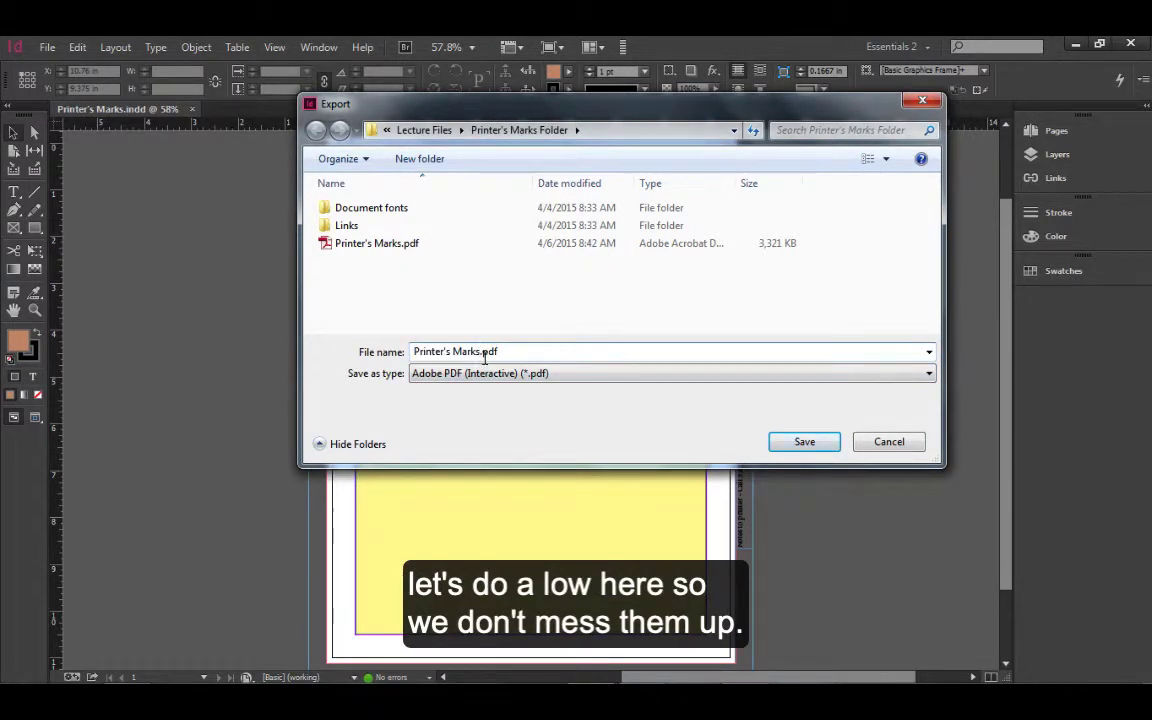
pyautogui.write('_low')
pyautogui.click(797, 442)
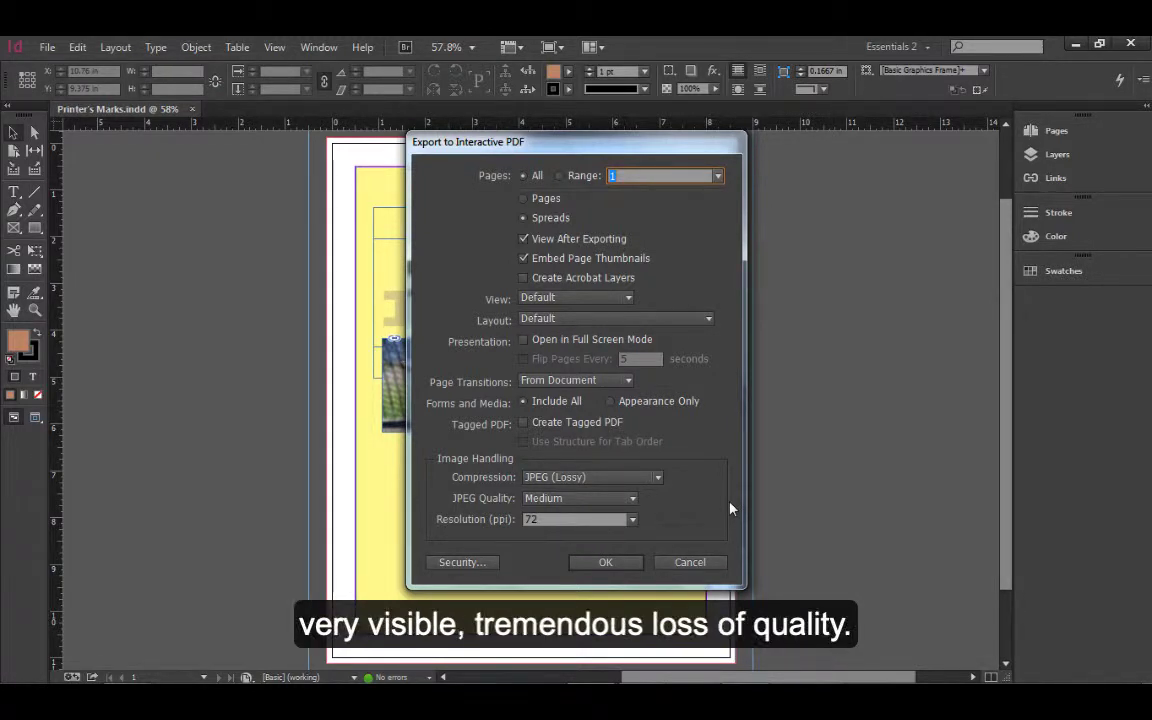
pyautogui.click(684, 563)
# Choose Flash Player (SWF) as the export format, examine the general SWF options including HTML file generation, and cancel
pyautogui.click(46, 47)
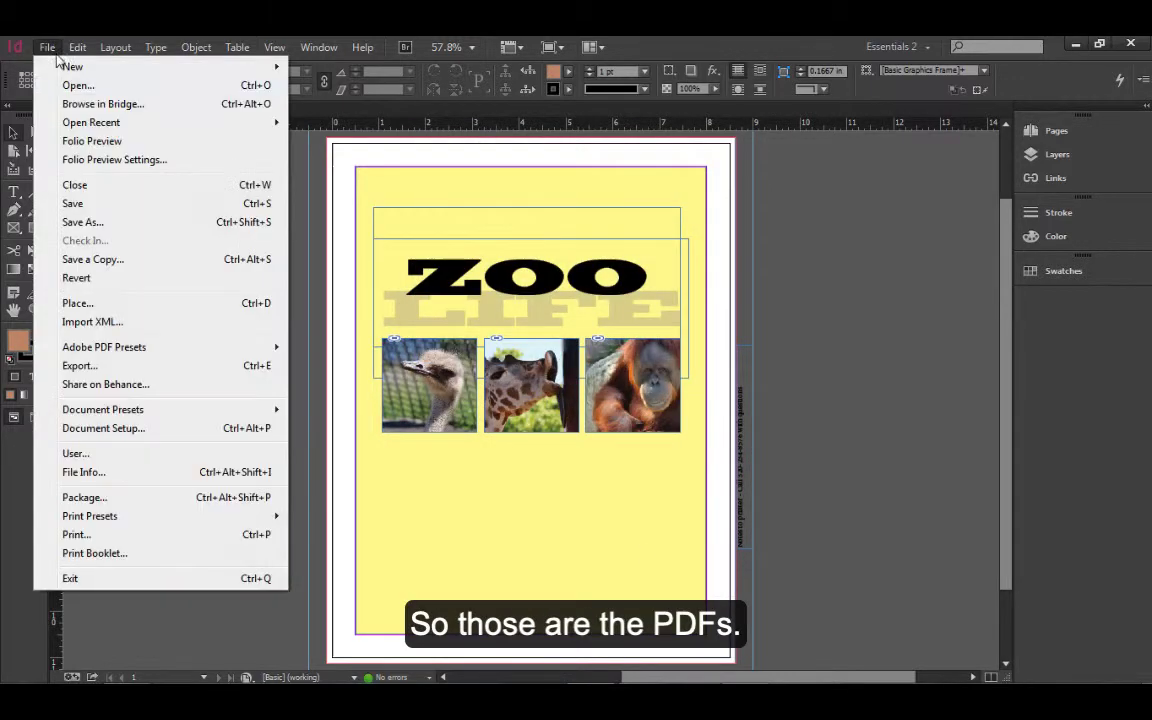
pyautogui.click(98, 367)
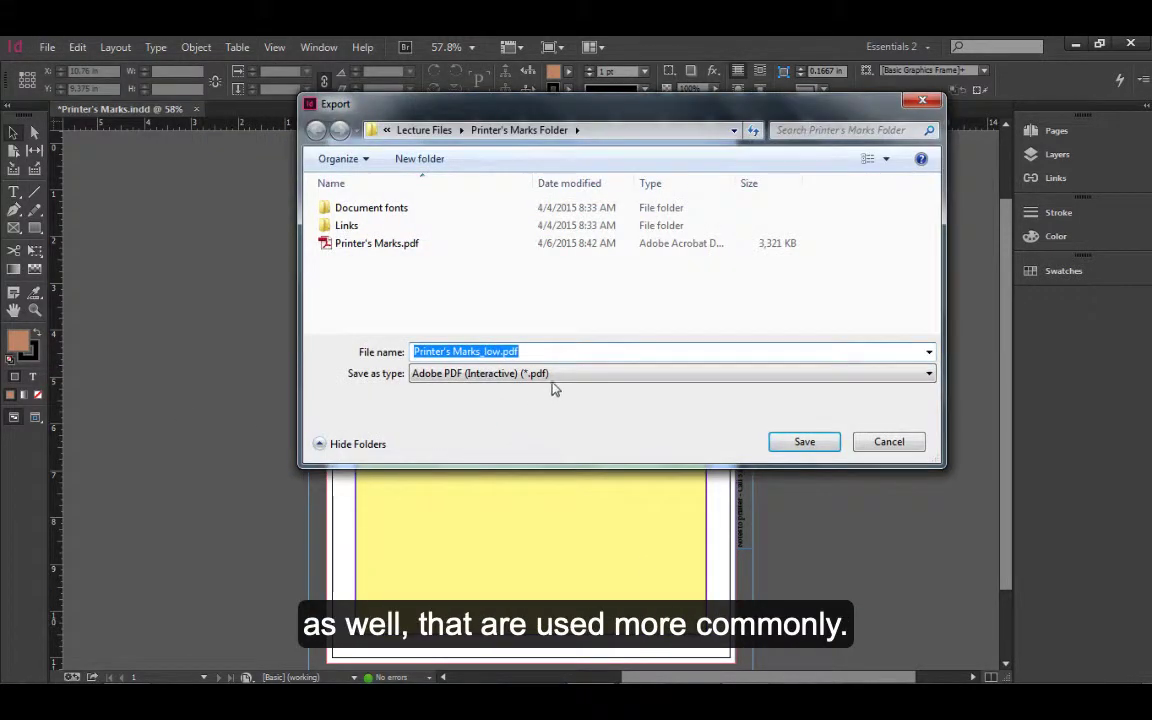
pyautogui.click(555, 375)
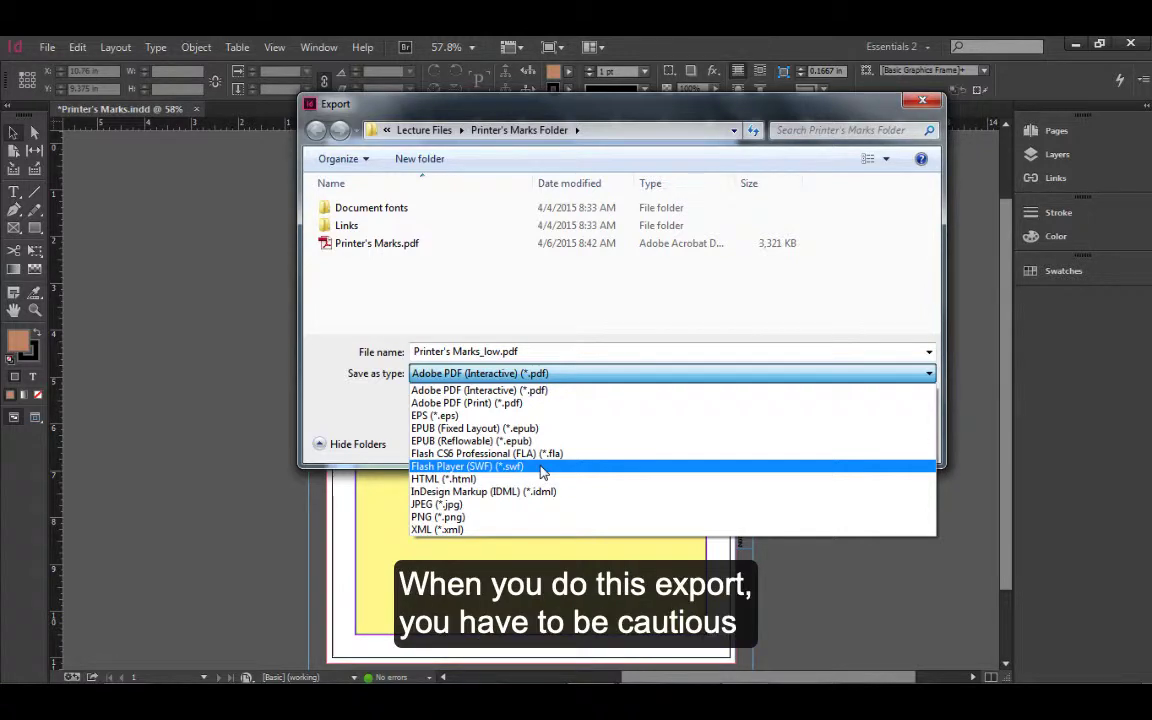
pyautogui.click(543, 469)
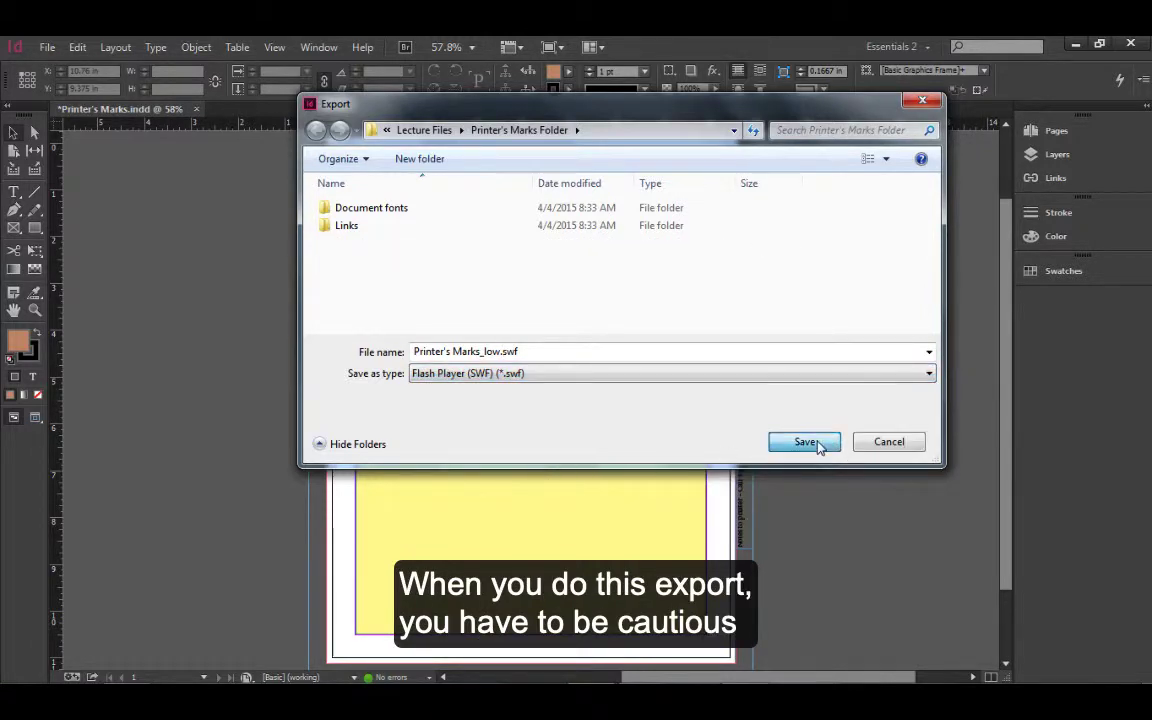
pyautogui.click(806, 442)
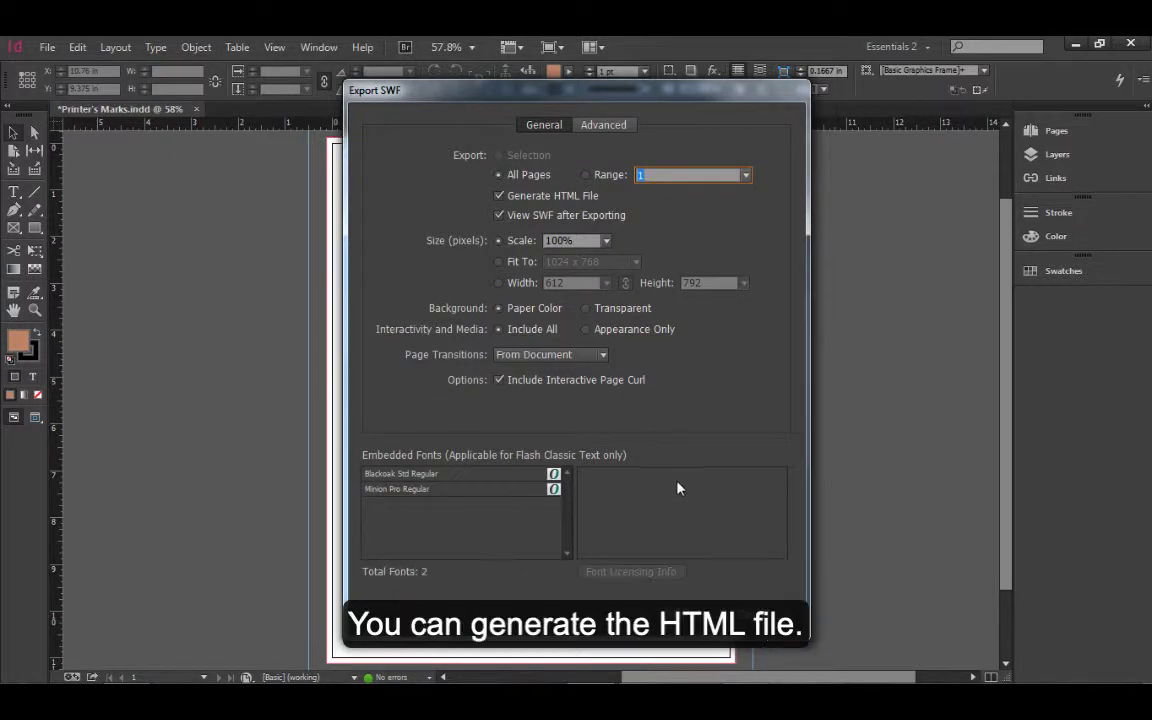
pyautogui.click(497, 194)
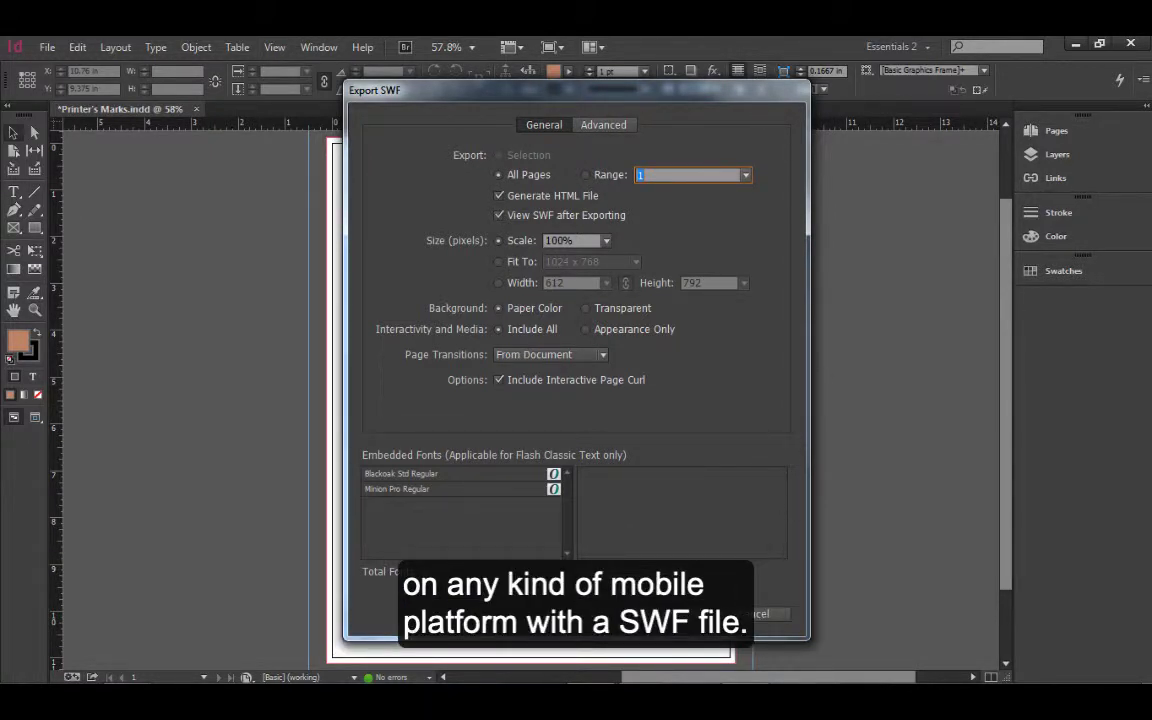
pyautogui.click(765, 613)
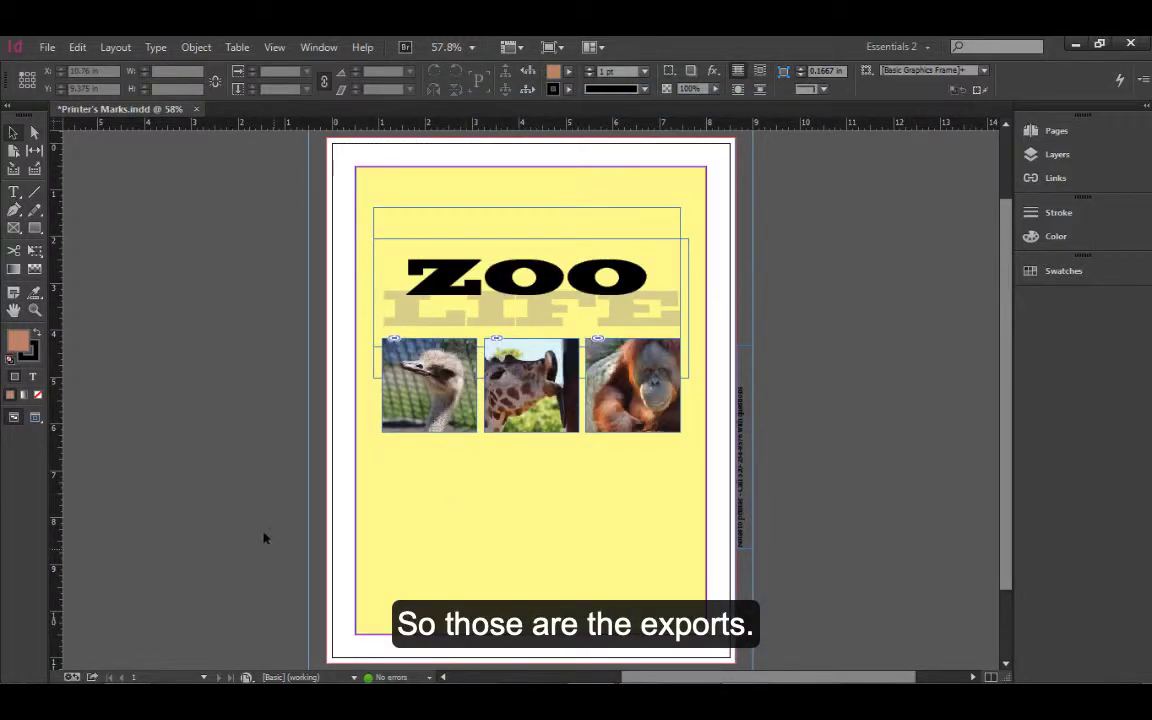
# Examine which file formats Save As offers for the document, and cancel without saving
pyautogui.click(49, 45)
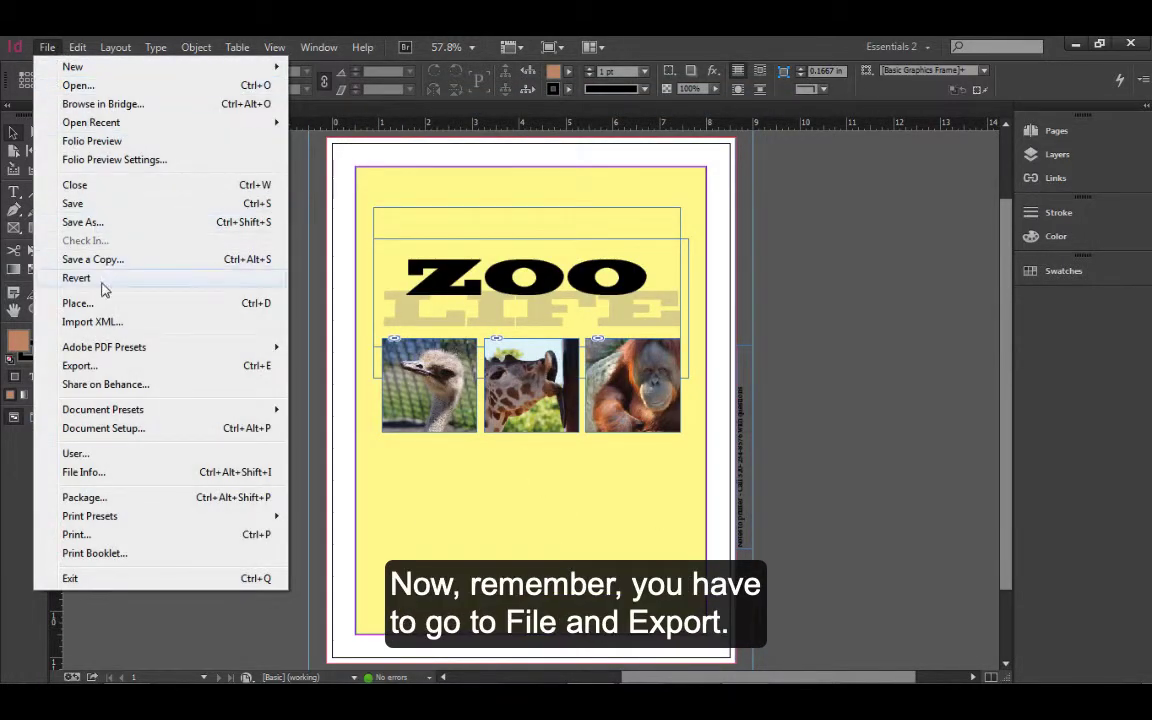
pyautogui.click(113, 224)
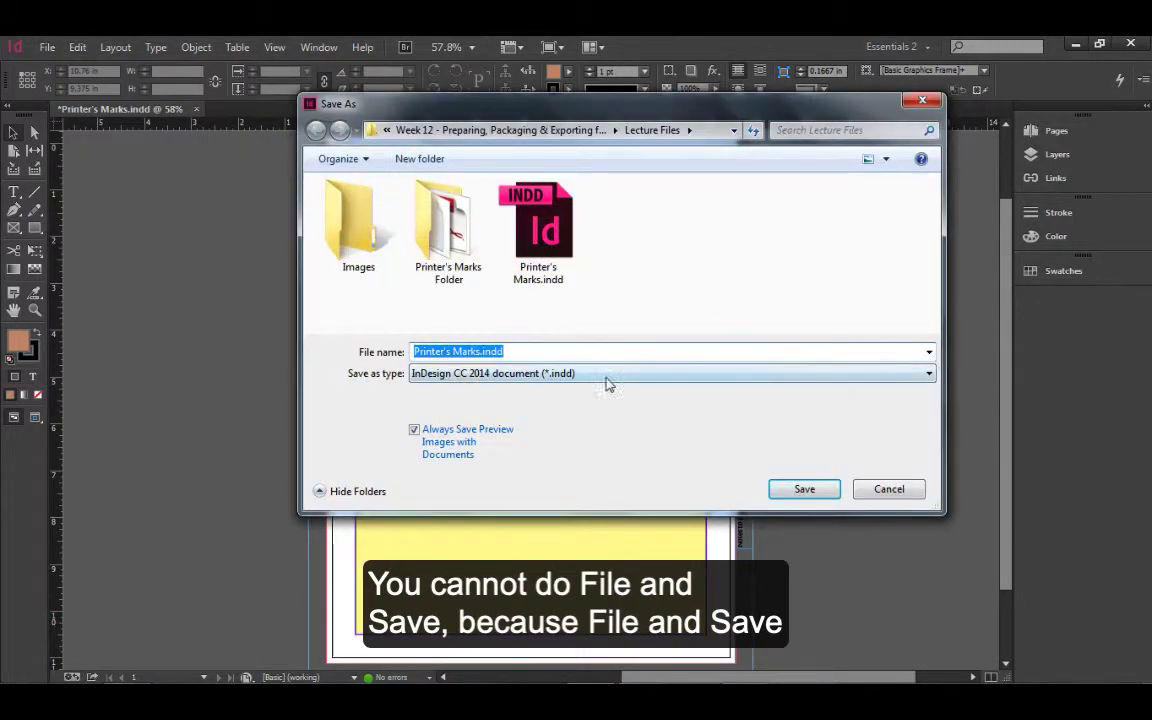
pyautogui.click(607, 376)
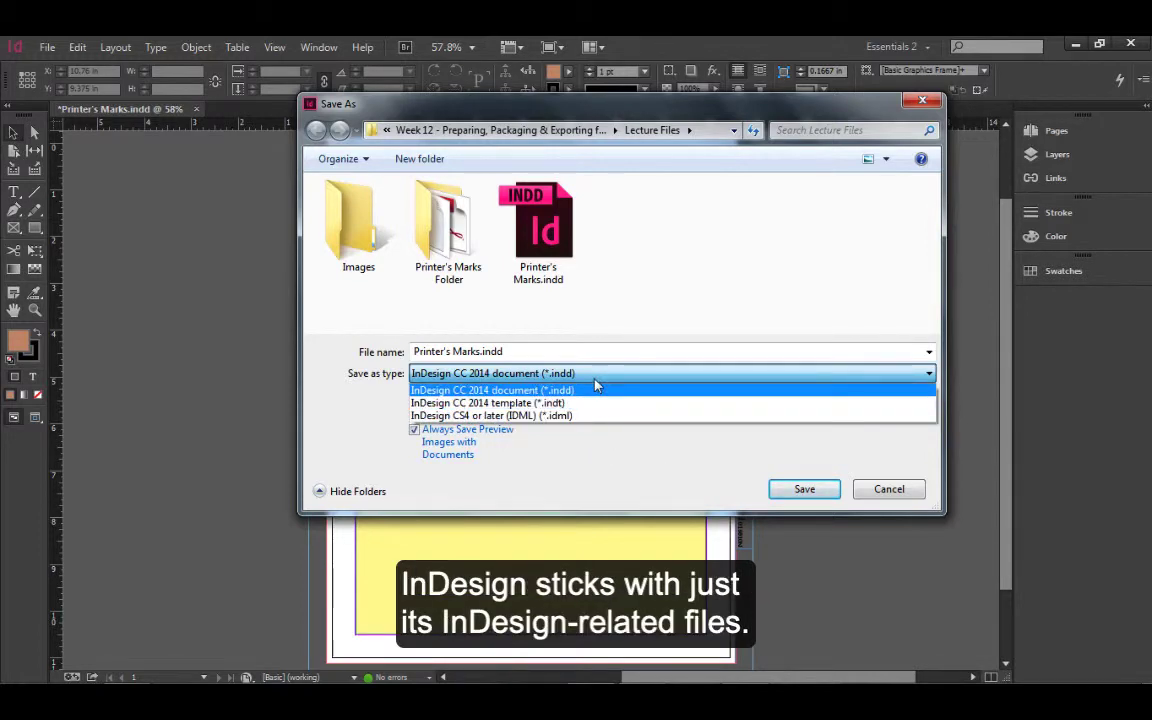
pyautogui.click(905, 495)
pyautogui.click(905, 495)
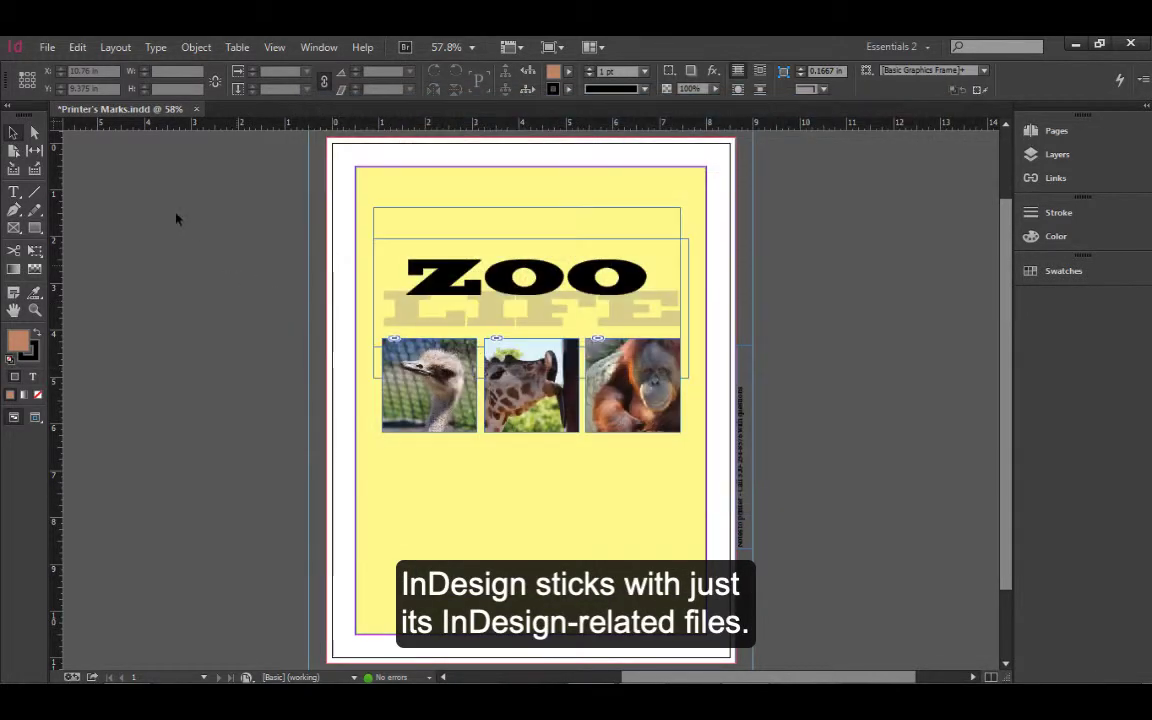
# Examine the list of available export formats for the document, and cancel the export
pyautogui.click(47, 47)
pyautogui.click(110, 365)
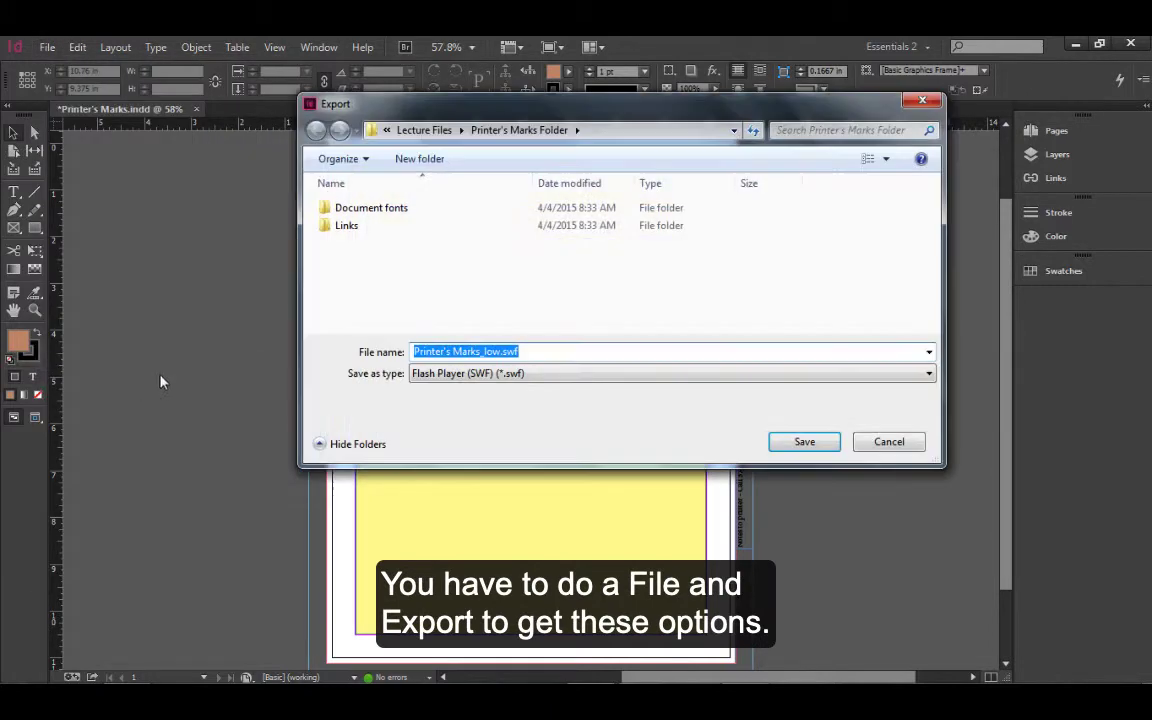
pyautogui.click(483, 373)
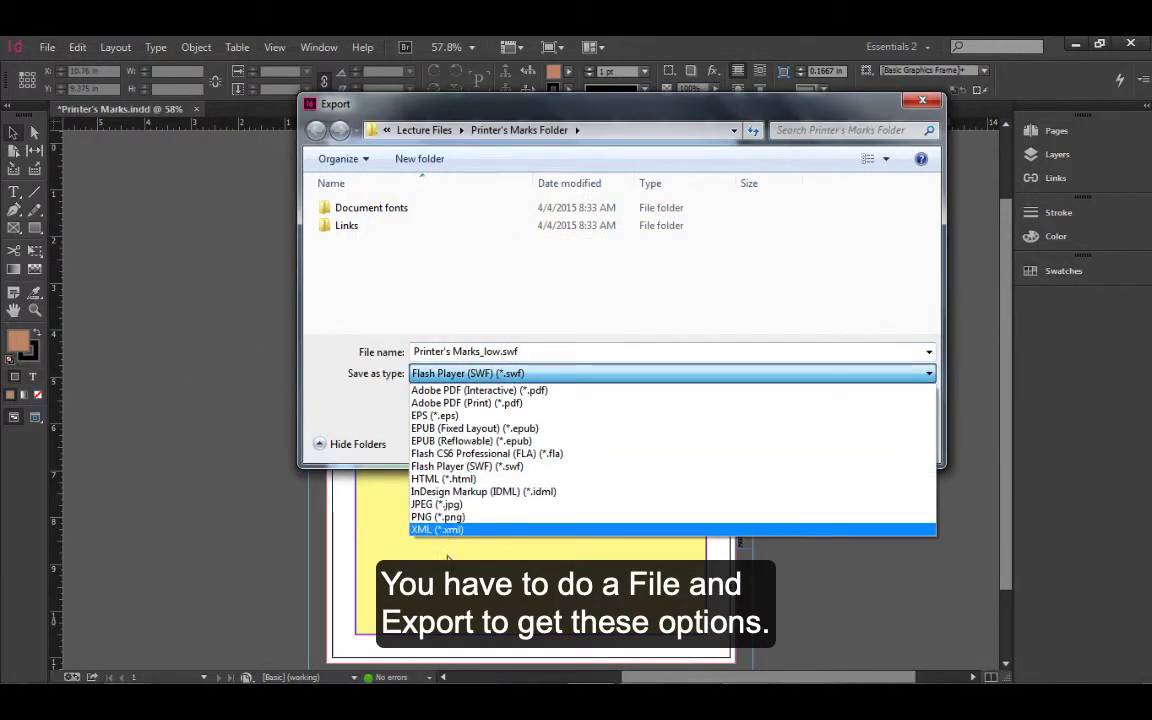
pyautogui.click(963, 402)
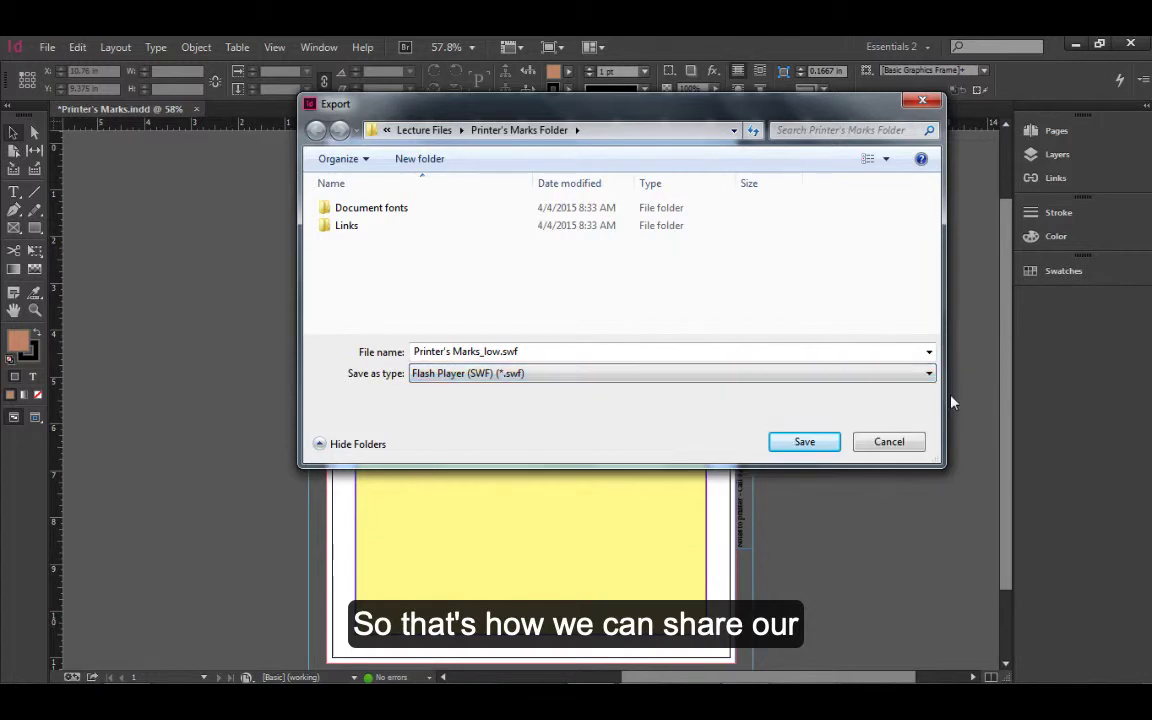
pyautogui.click(900, 443)
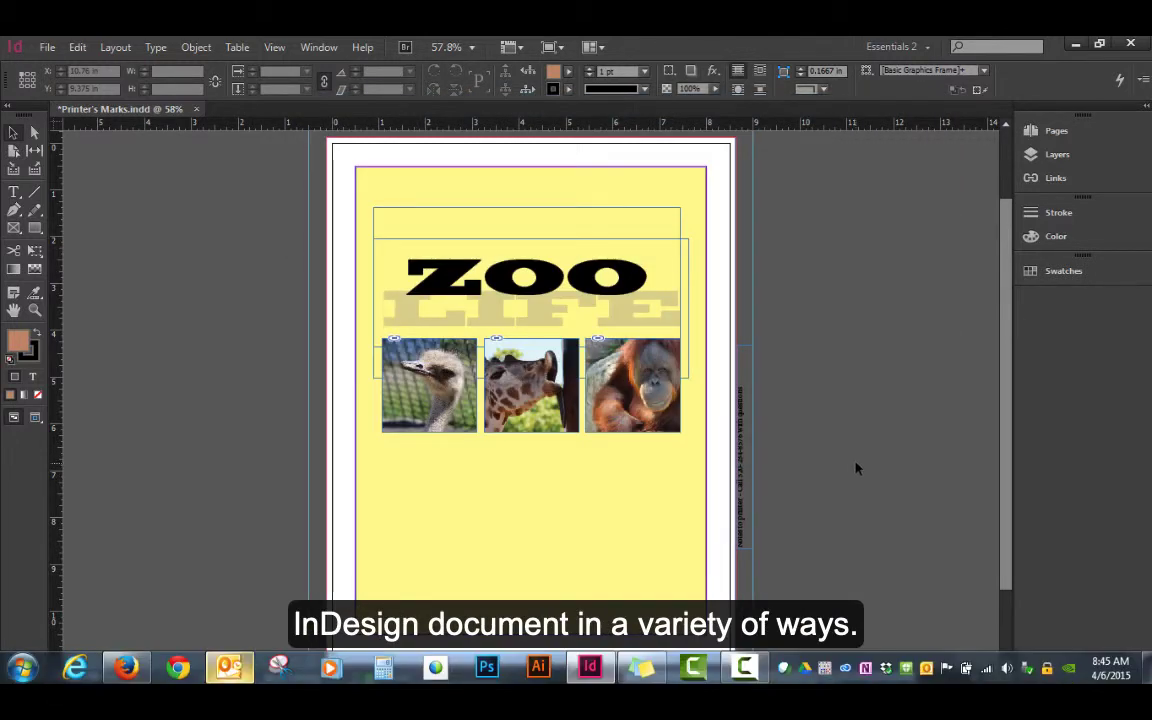